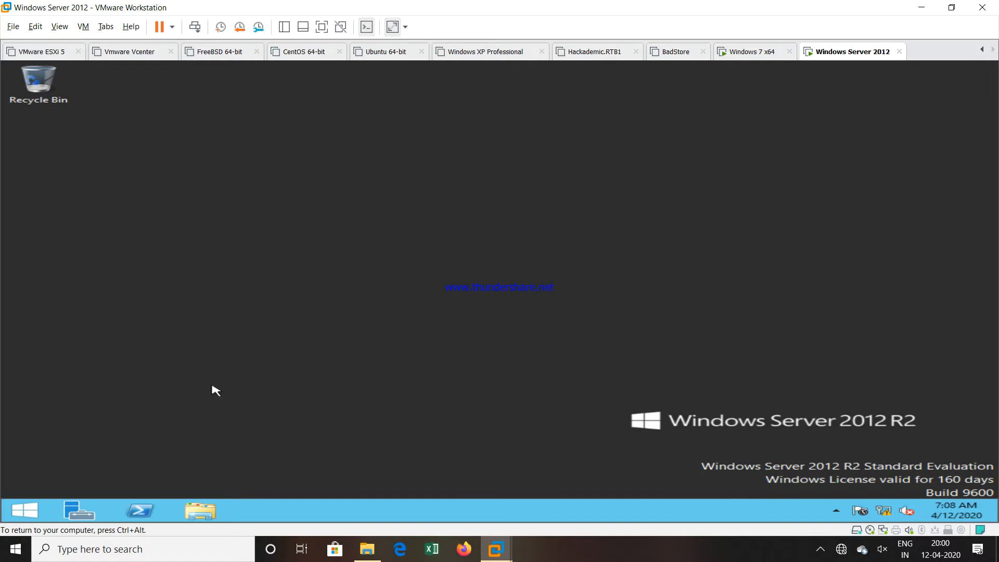
Step: Start adding roles and features in Server Manager, with a role-based installation on server WIN-H8RL8TD1NG1 from the server pool
click(81, 515)
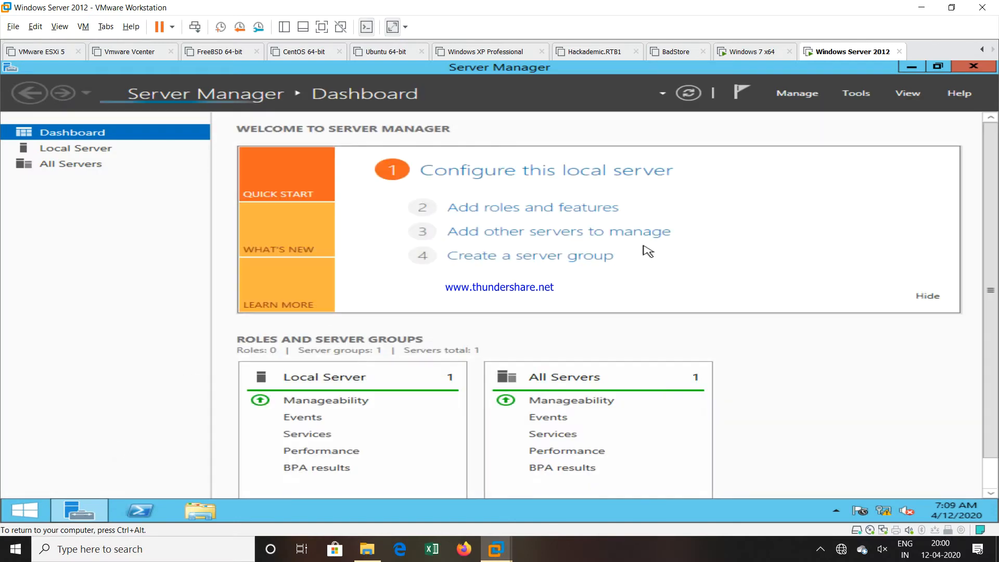
click(807, 96)
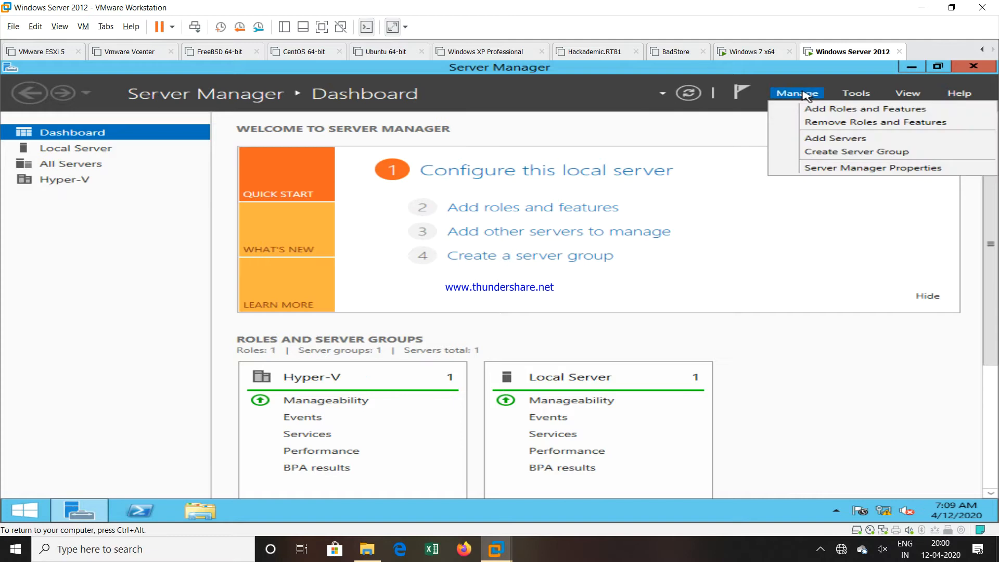
click(827, 111)
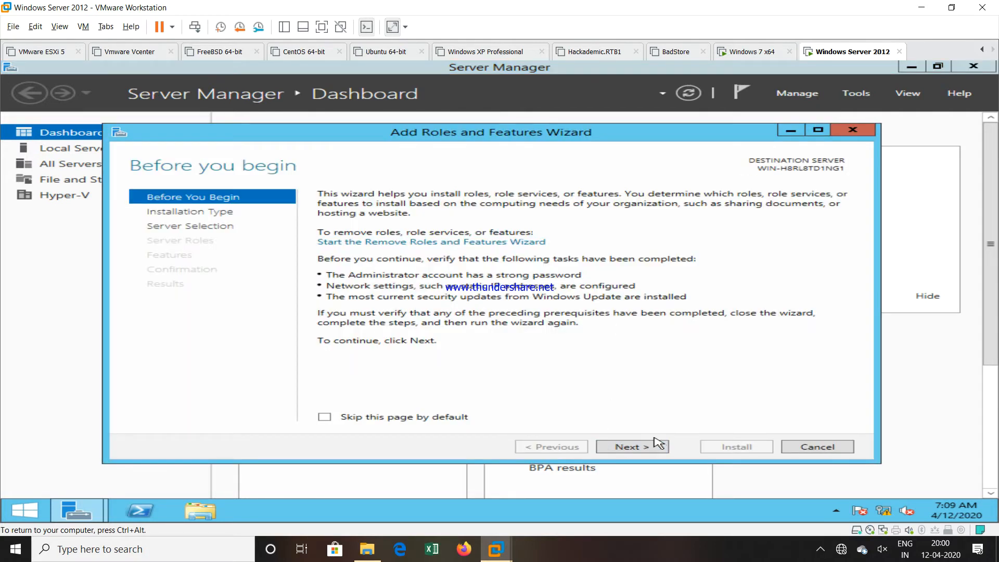
click(657, 448)
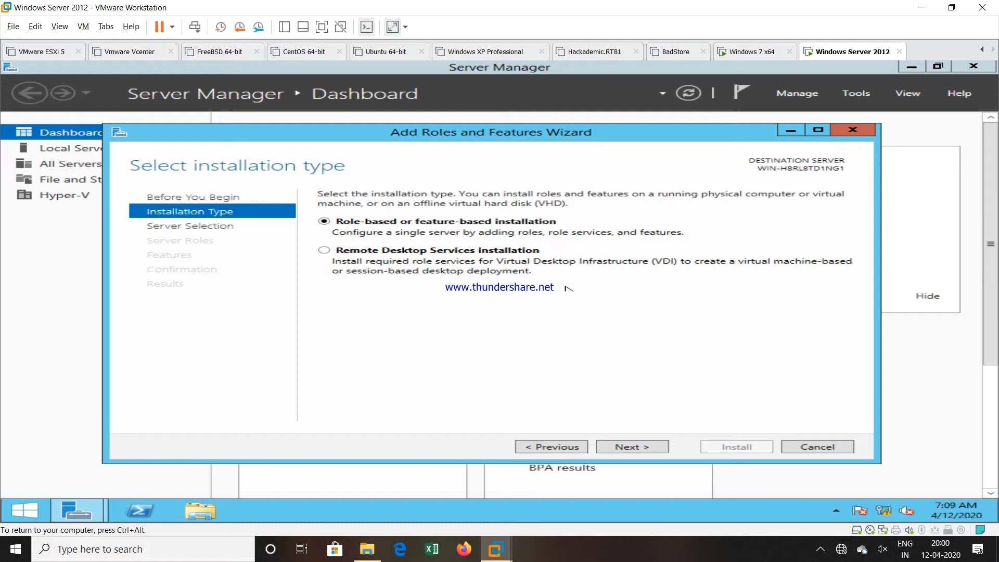
click(639, 451)
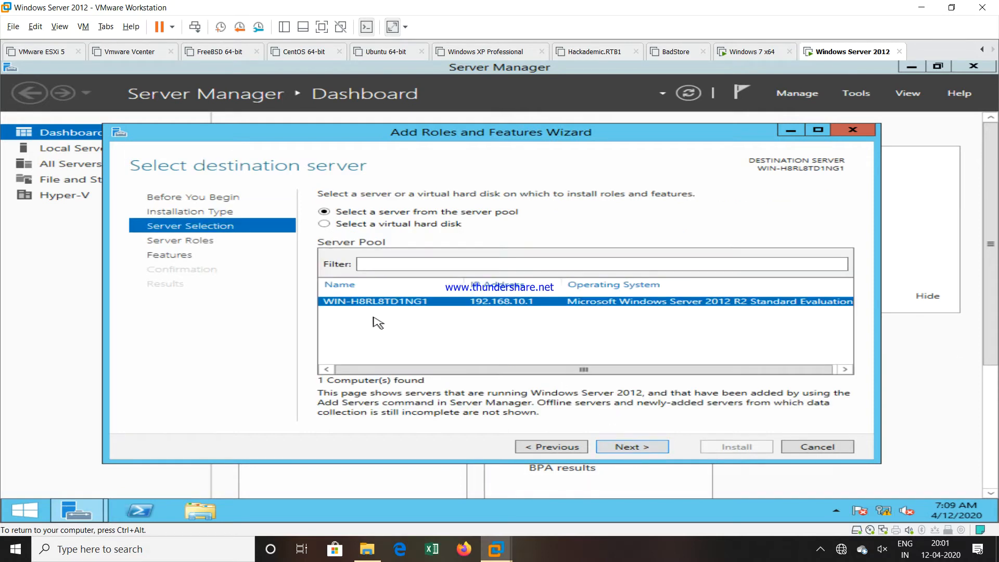
click(653, 451)
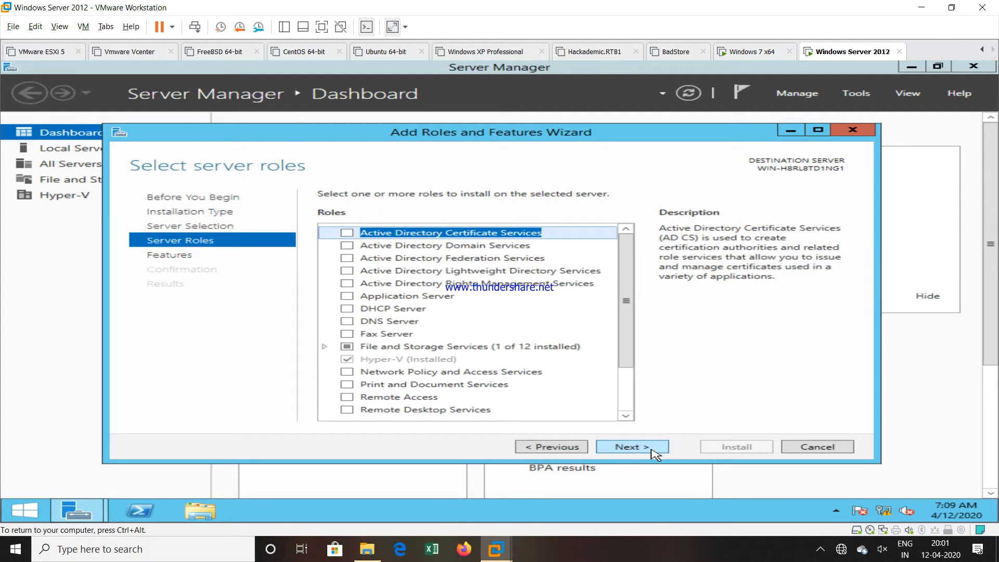
Step: Select the Print and Document Services role for installation, including its required management tools
click(348, 388)
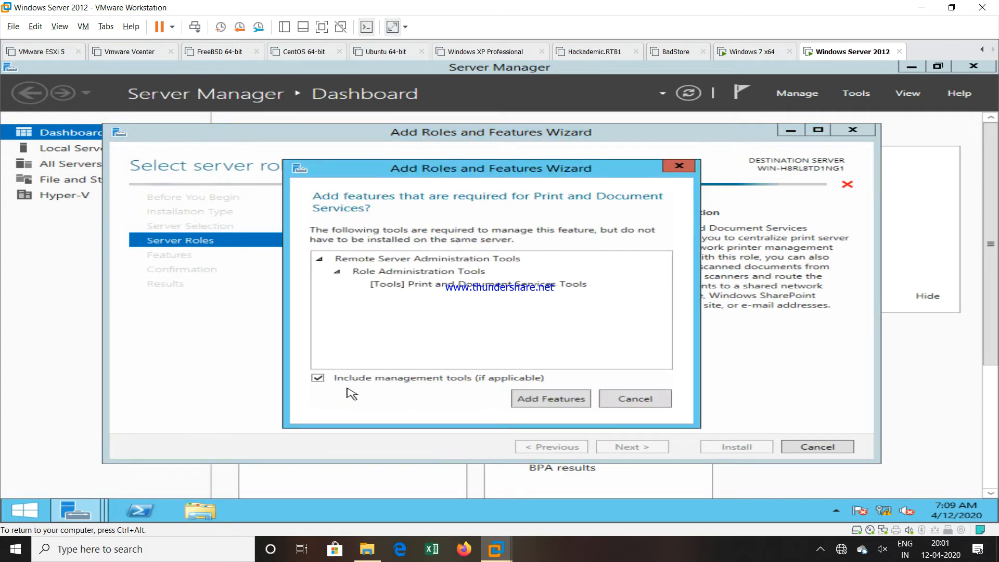
click(561, 407)
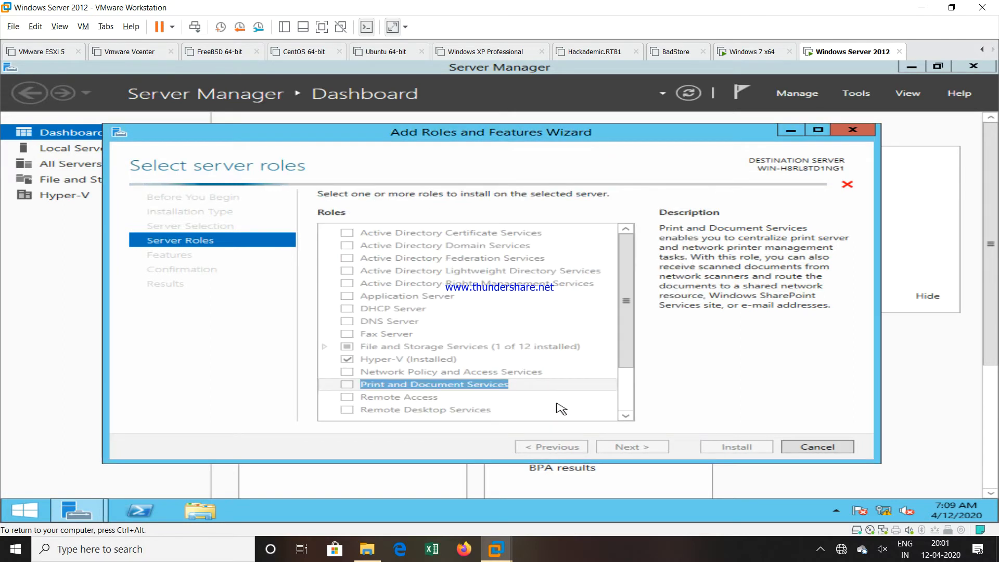
click(638, 452)
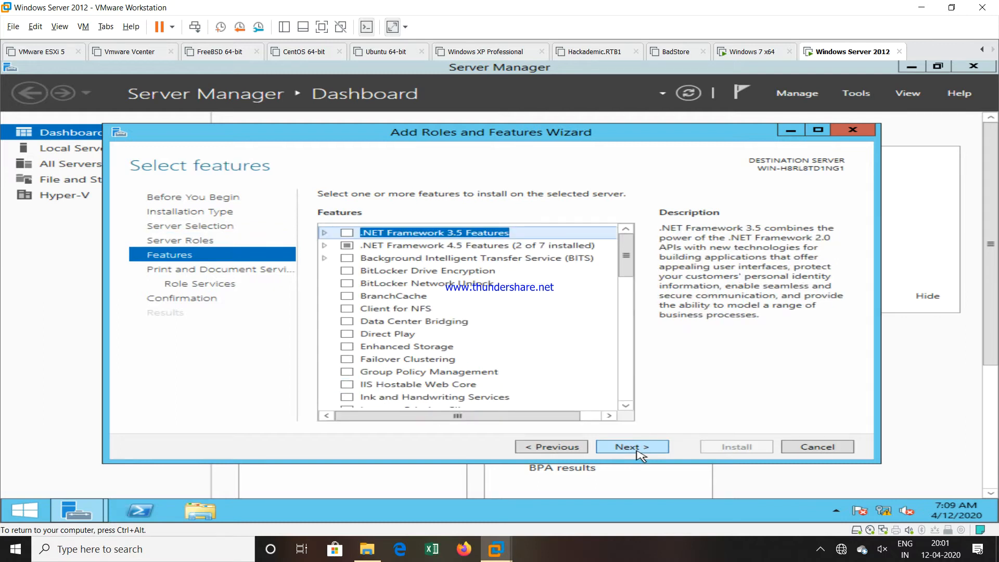
Step: Keep the default features and the Print Server role service, install them, and close the wizard when installation finishes
click(638, 451)
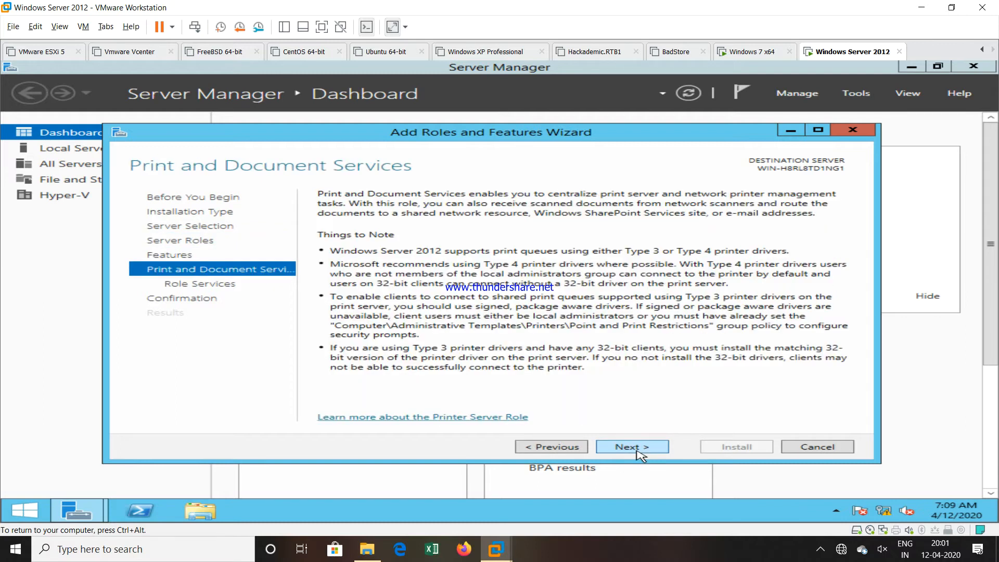
click(638, 451)
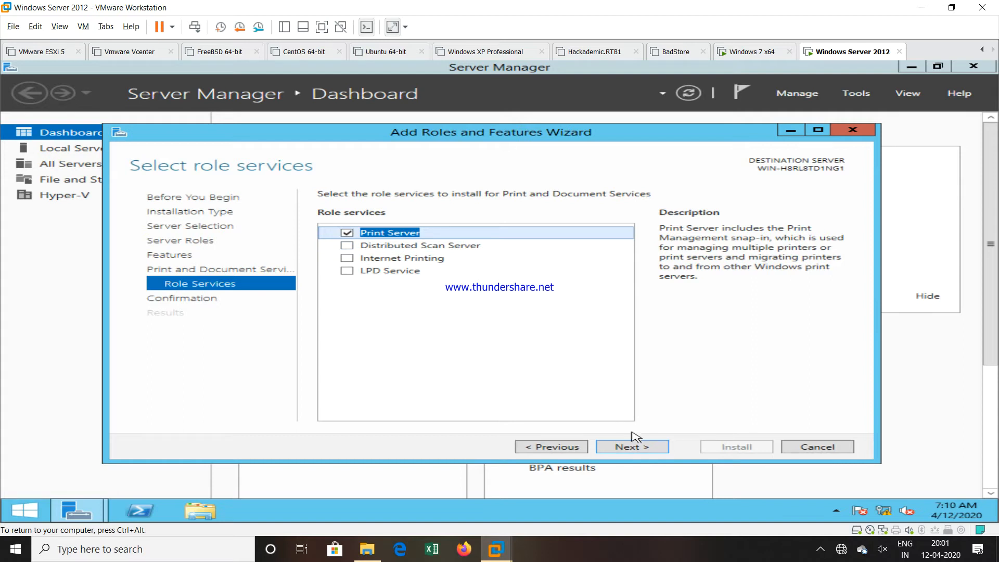
click(649, 451)
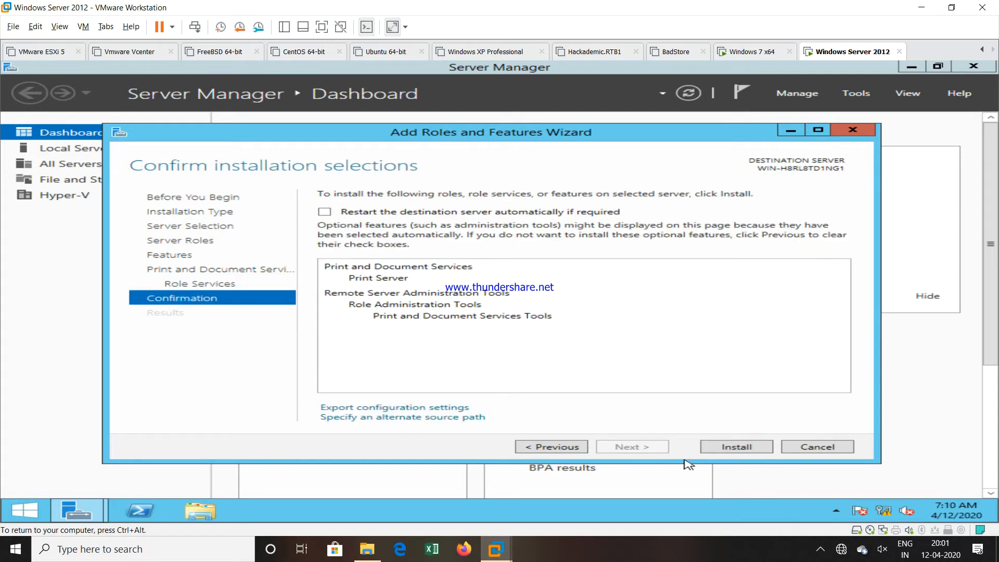
click(729, 450)
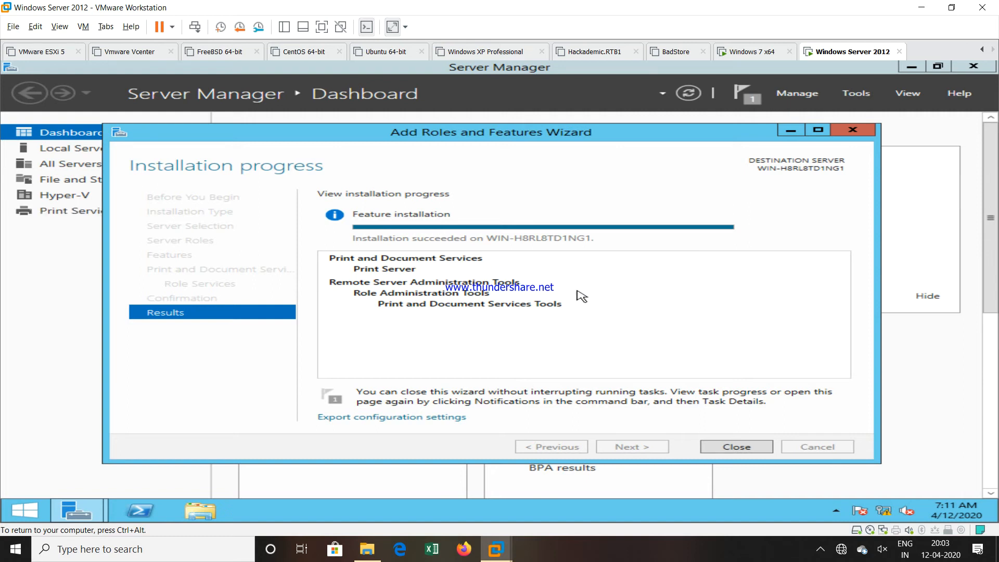
click(737, 448)
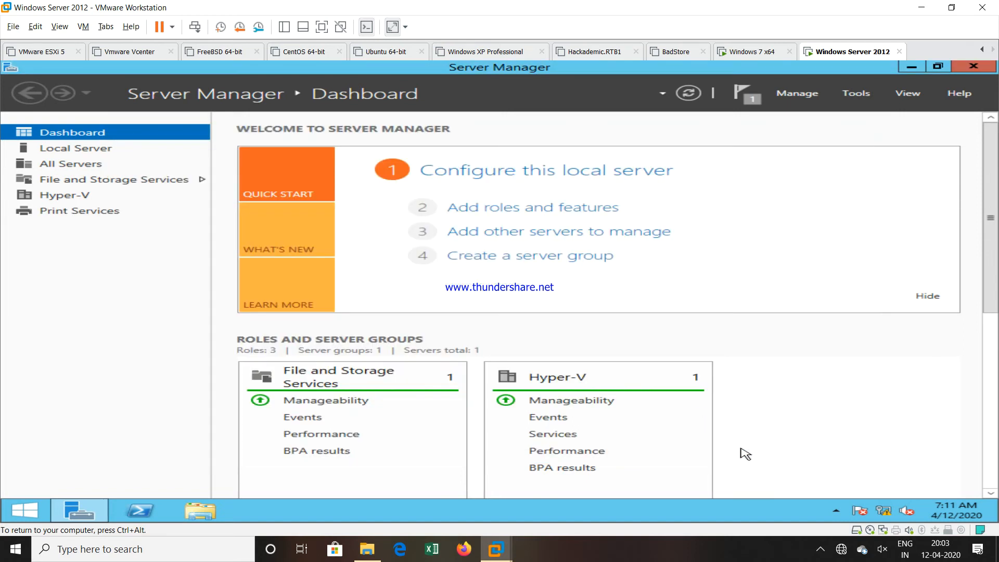
Step: Open Print Management and display the Printers list of the local print server
click(856, 93)
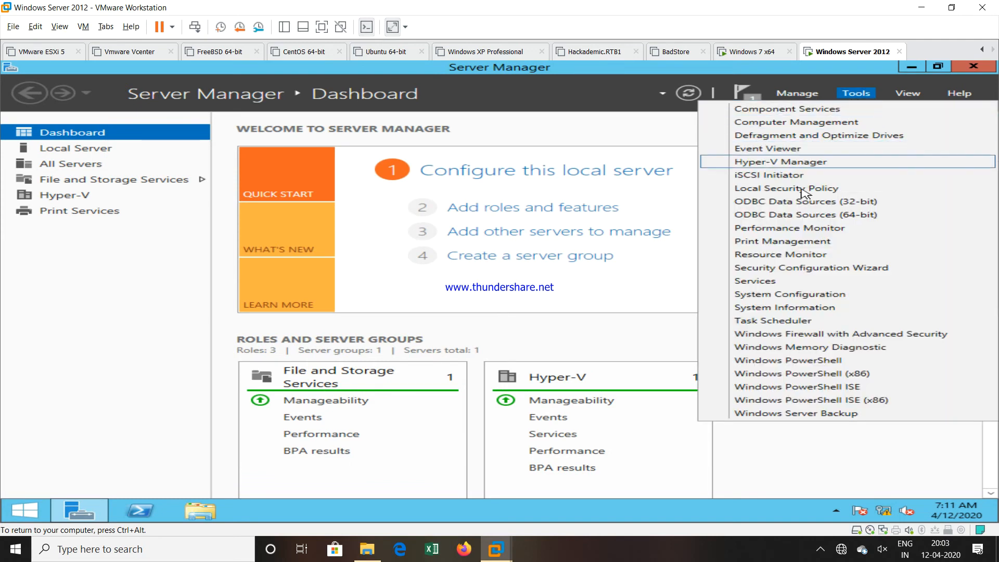
click(804, 244)
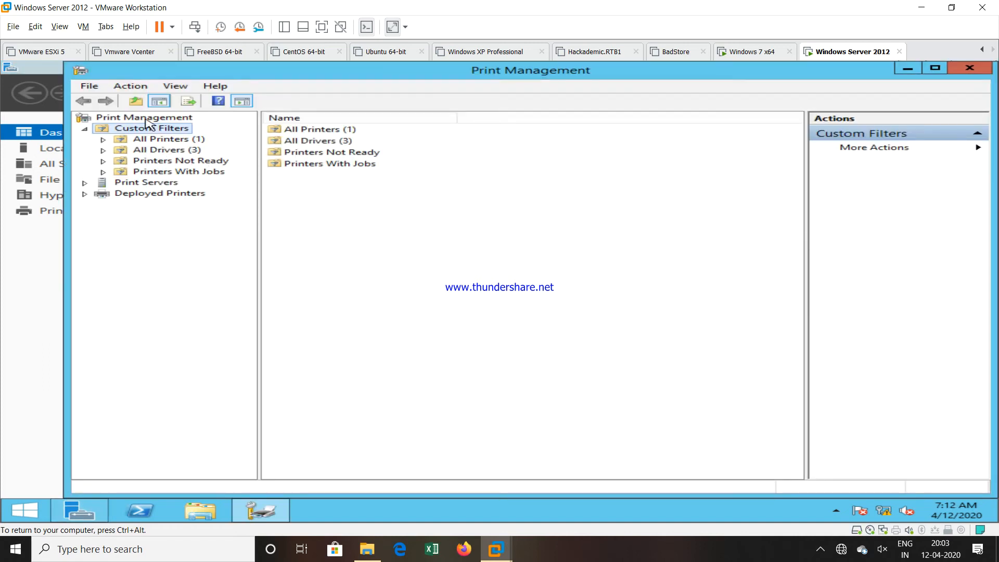
click(84, 182)
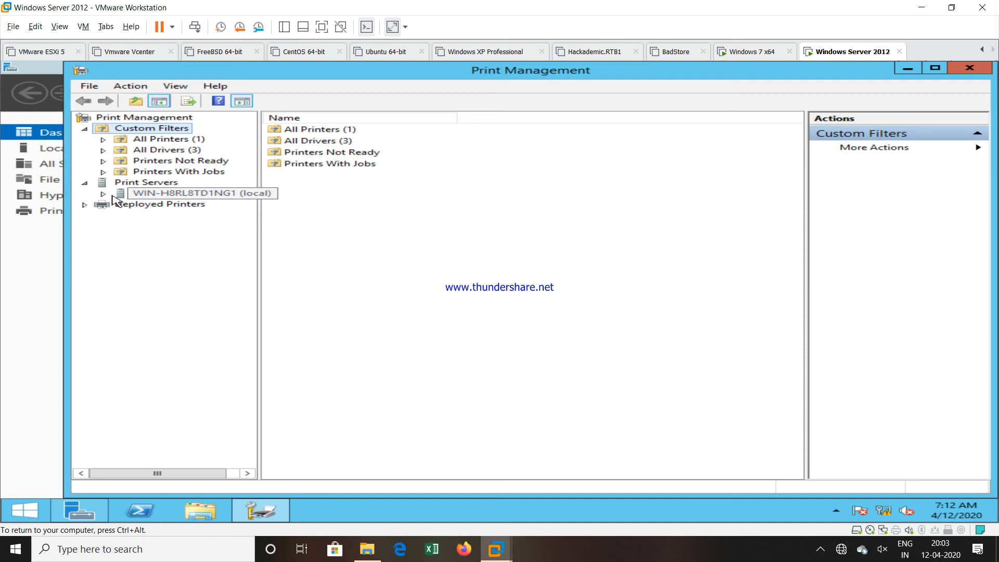
click(107, 194)
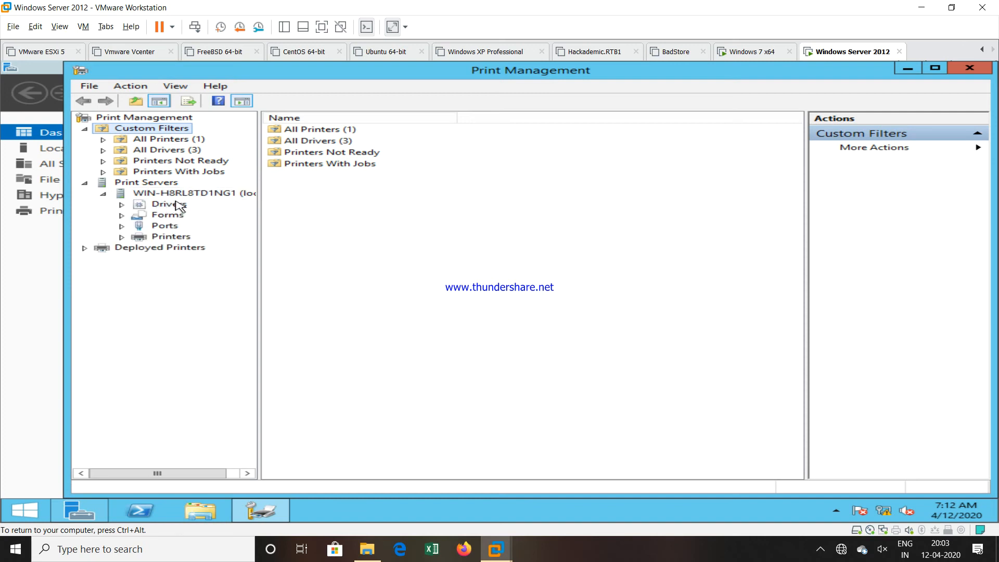
click(186, 240)
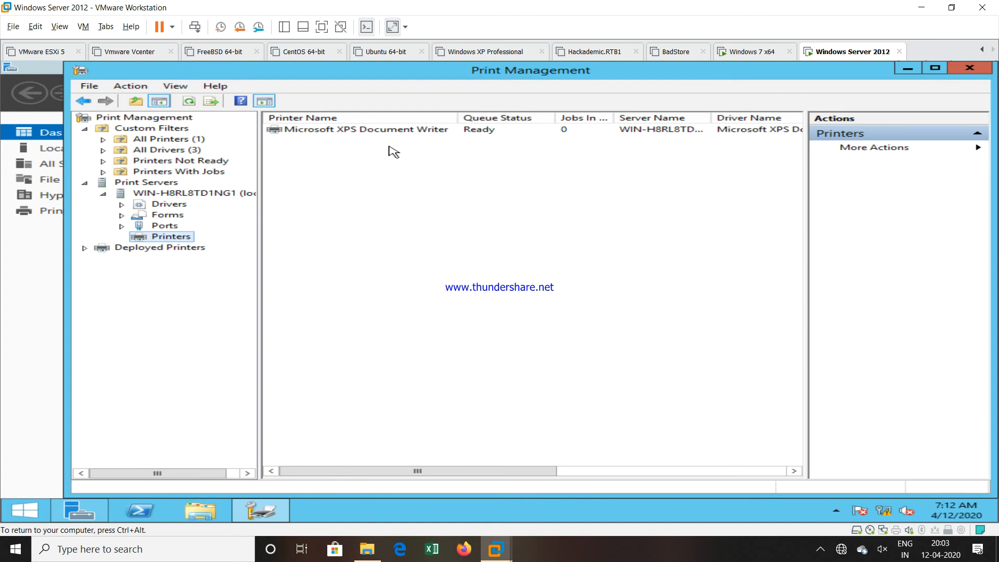
Step: Begin adding a new printer on the existing LPT1 printer port and choose to install a new driver
right_click(400, 185)
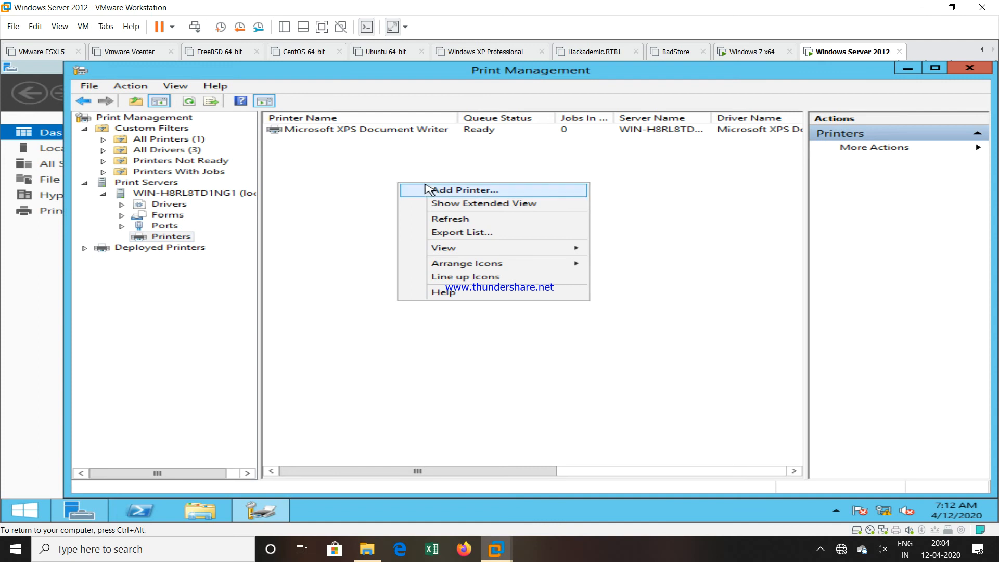
click(448, 190)
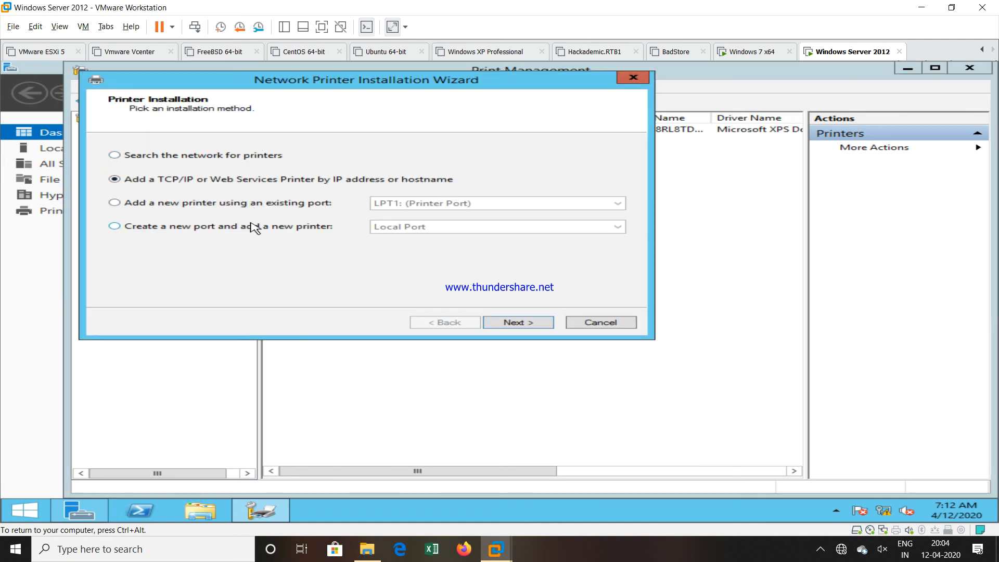
click(232, 208)
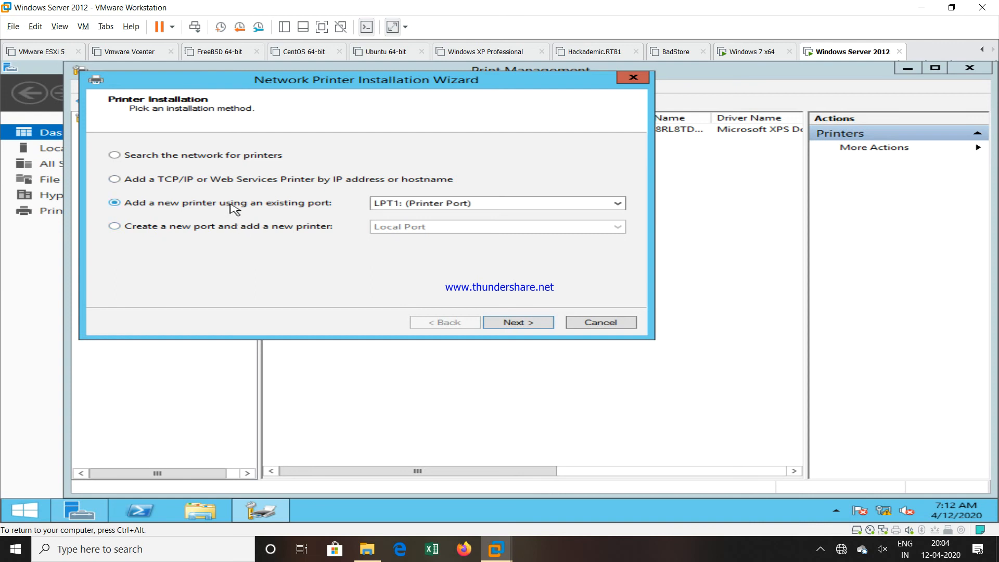
click(539, 322)
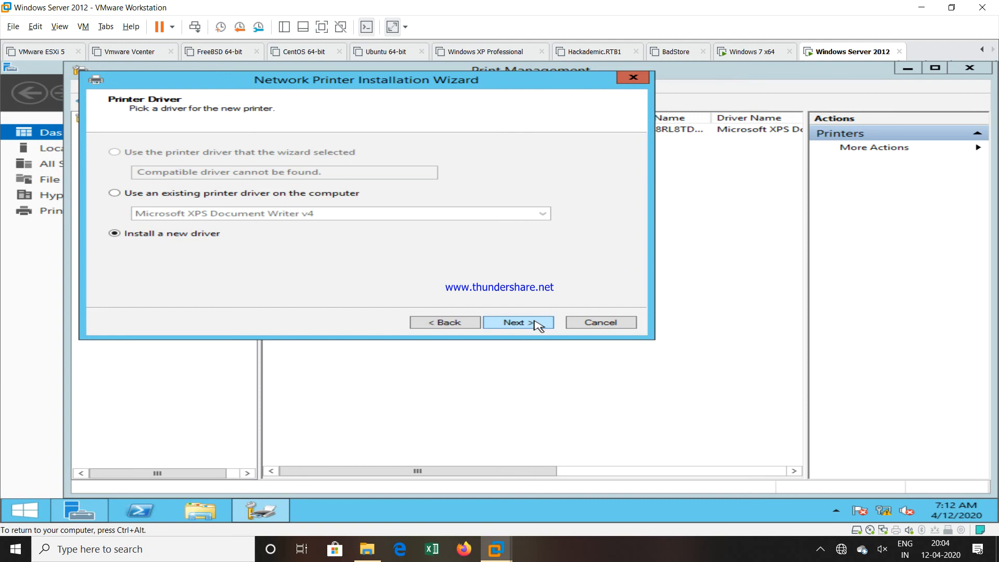
click(537, 323)
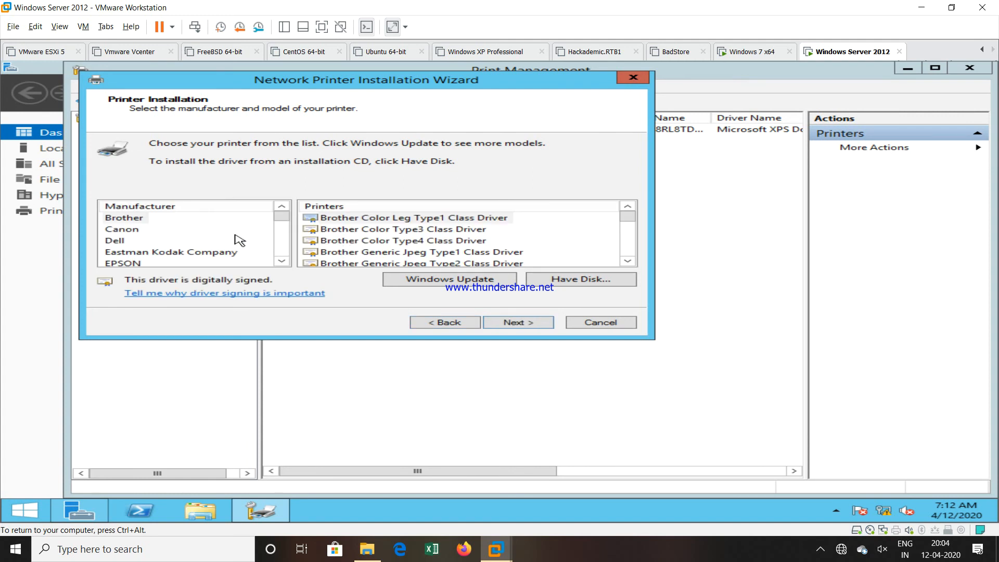
Step: Install the printer with the Canon Inkjet 0363 Class Driver, keeping the default name and share settings, and finish the wizard
click(131, 228)
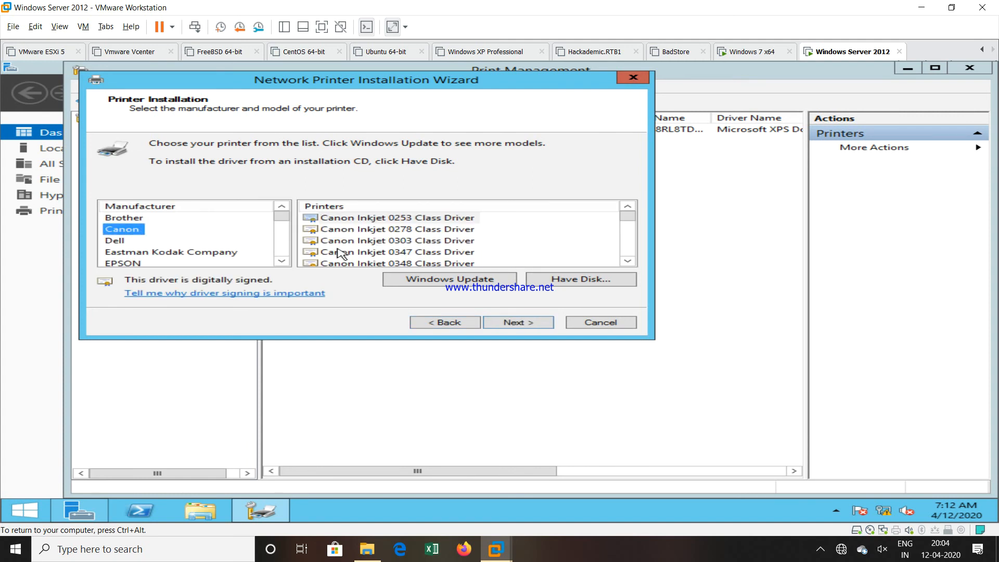
scroll(630, 258, down, 3)
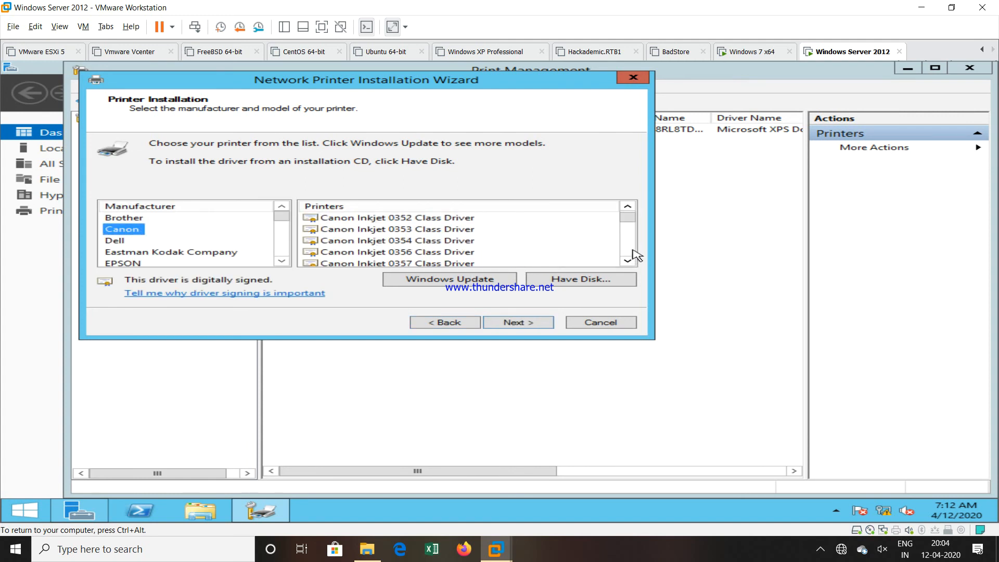
click(441, 241)
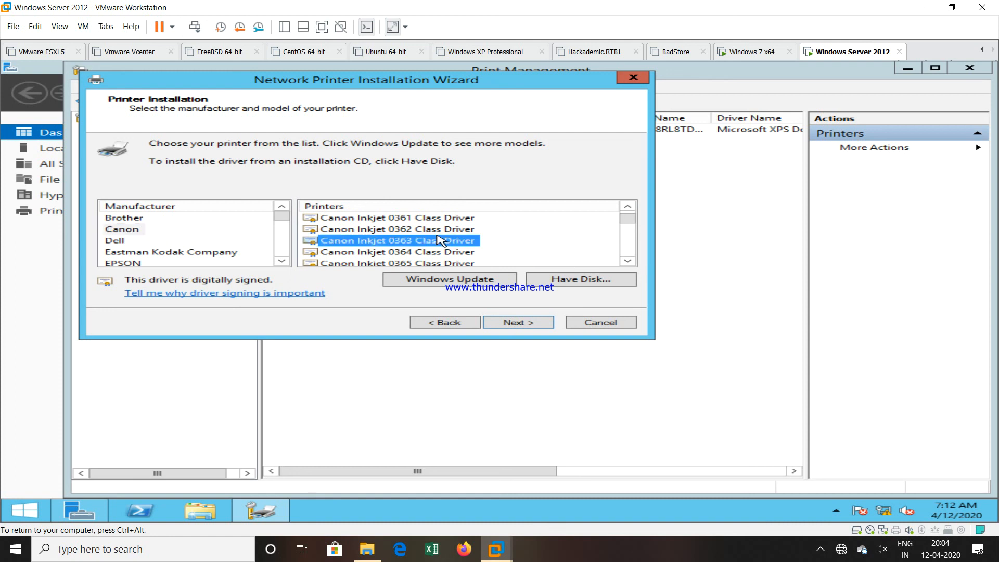
click(527, 324)
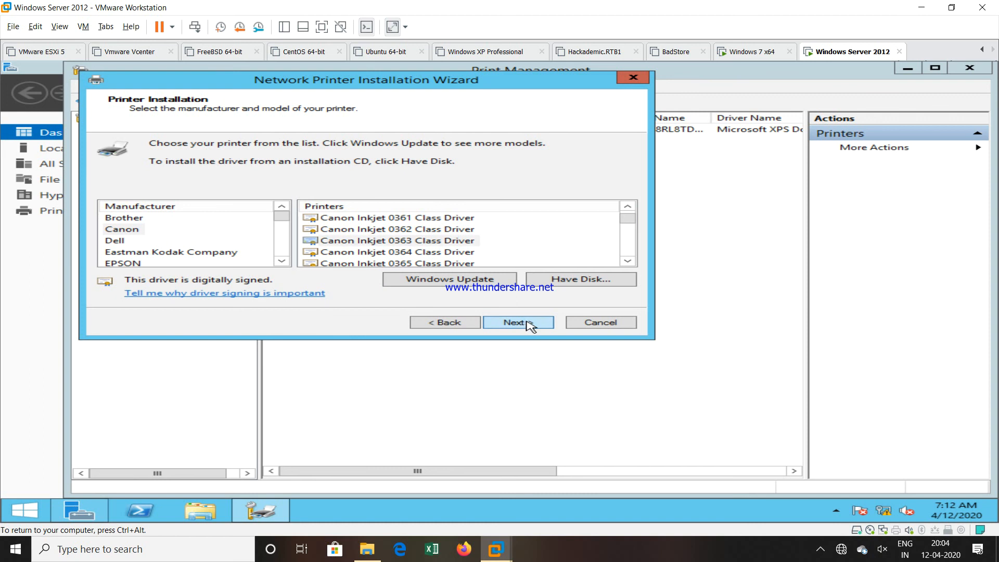
click(529, 325)
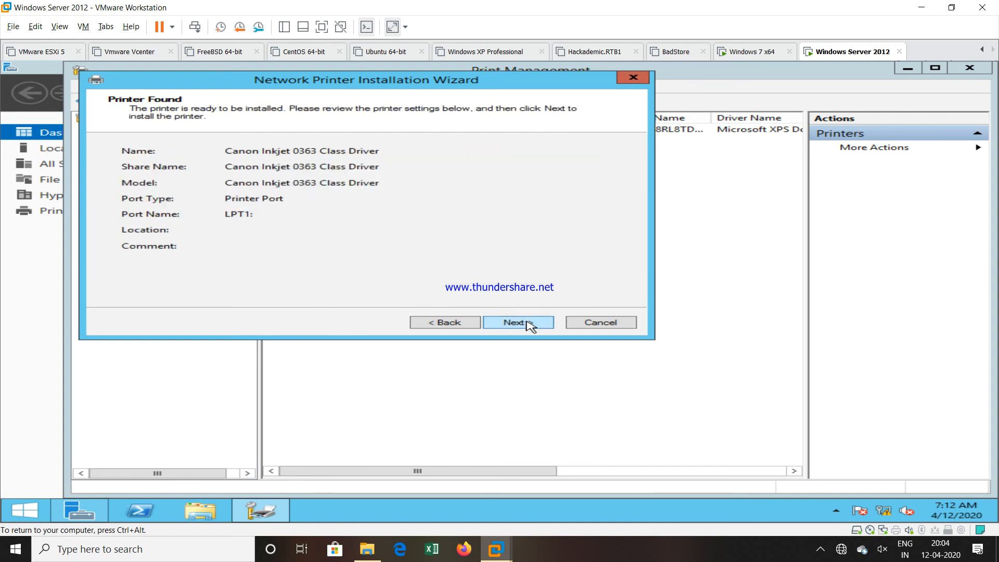
click(529, 325)
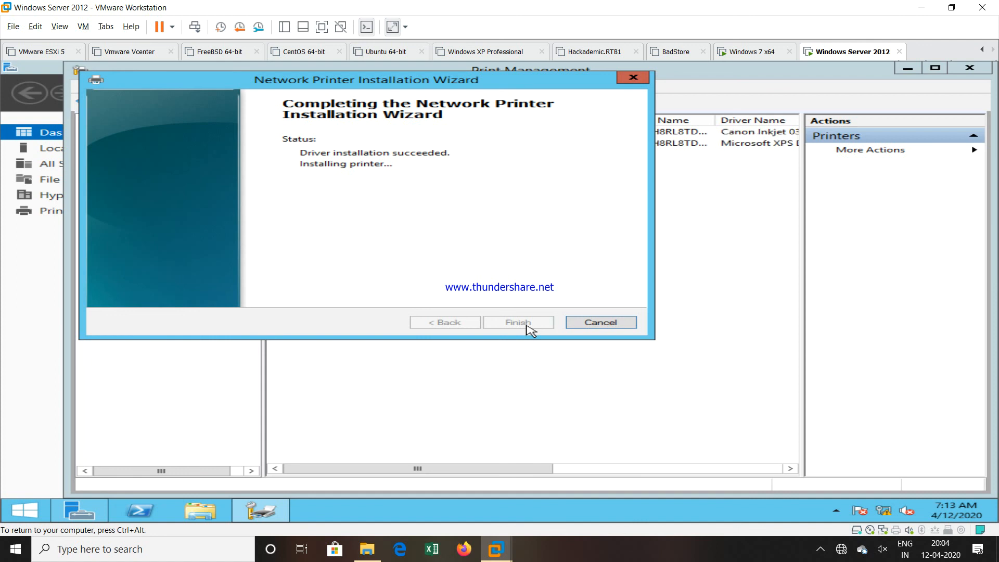
click(530, 330)
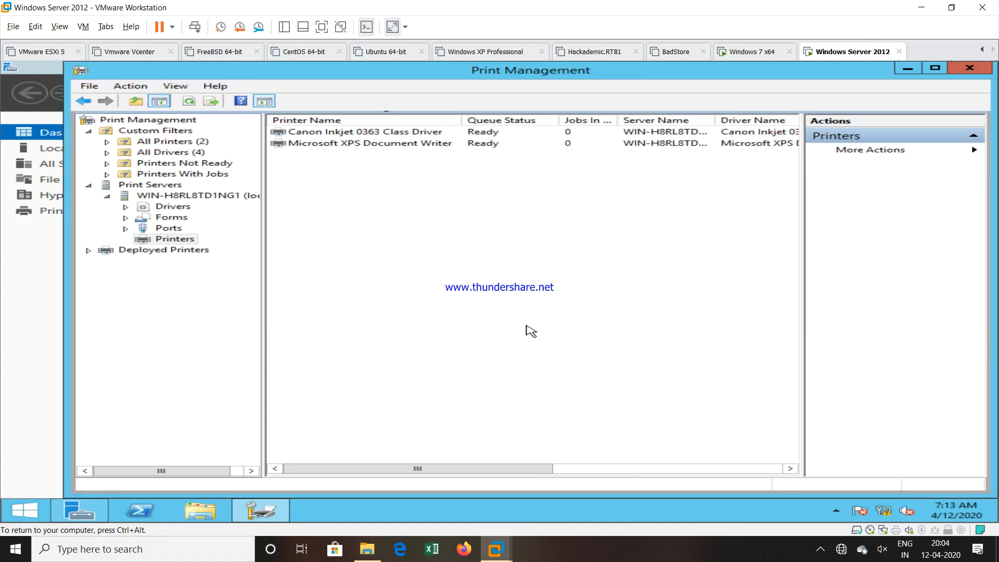